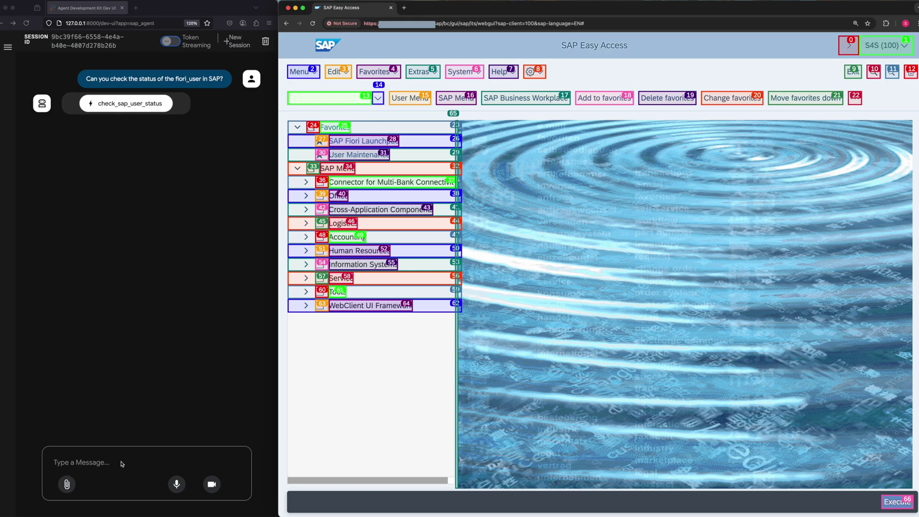
Run transaction su01 in SAP and display the user record of fiori_user.
type("su01")
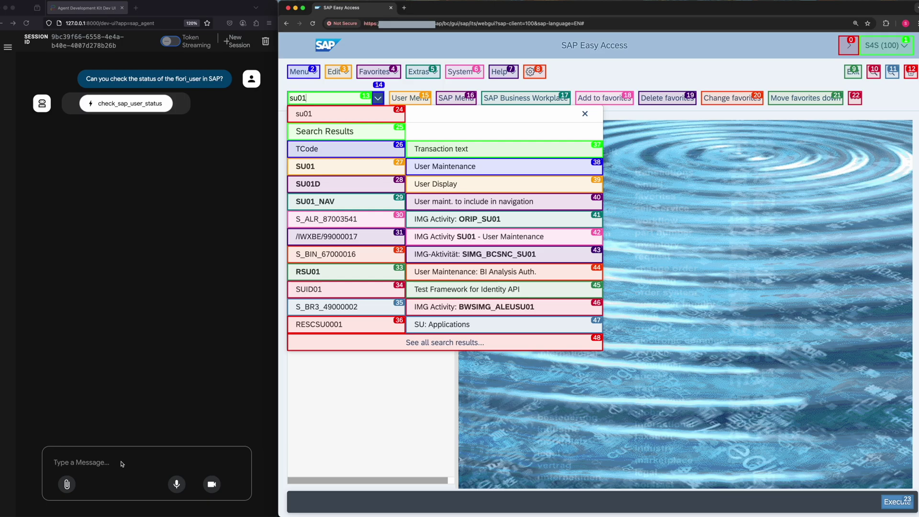
key("Return")
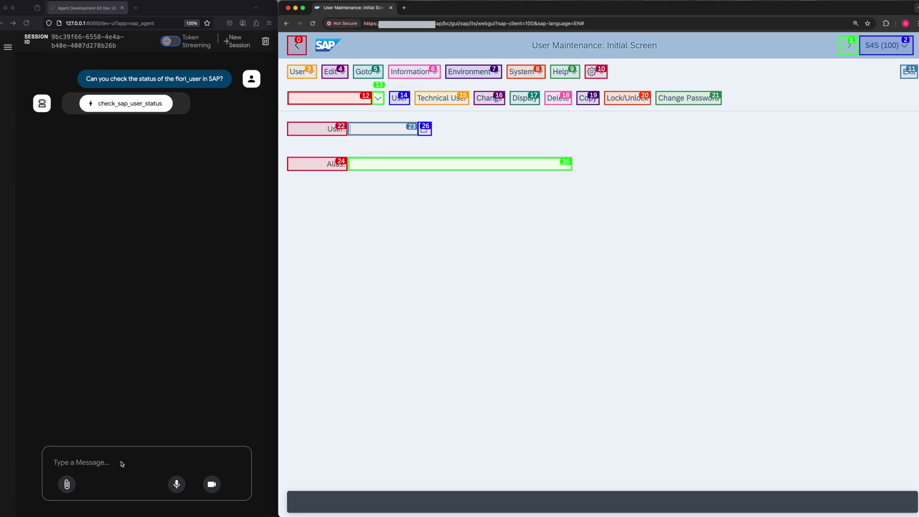
type("fiori_user")
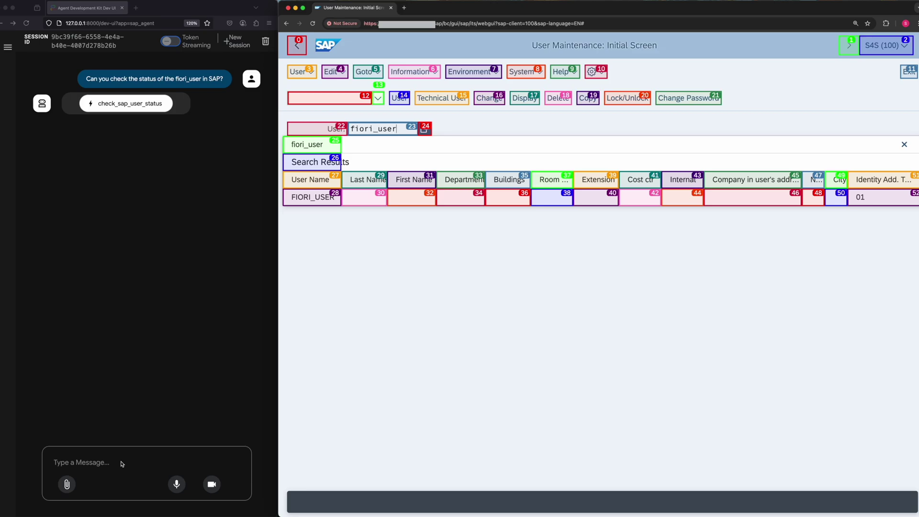
key("F7")
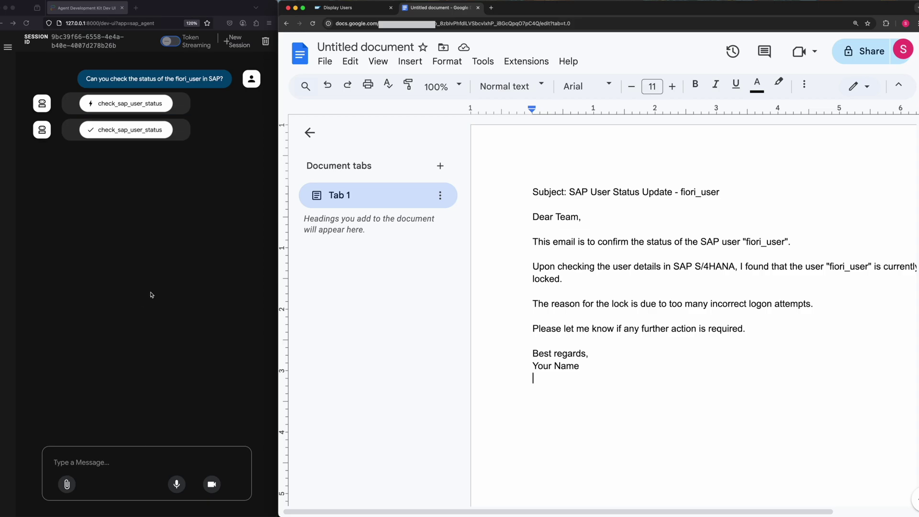
Hide the document tabs sidebar and review the drafted email's paragraphs on the user's lock status and its reason.
left_click(310, 133)
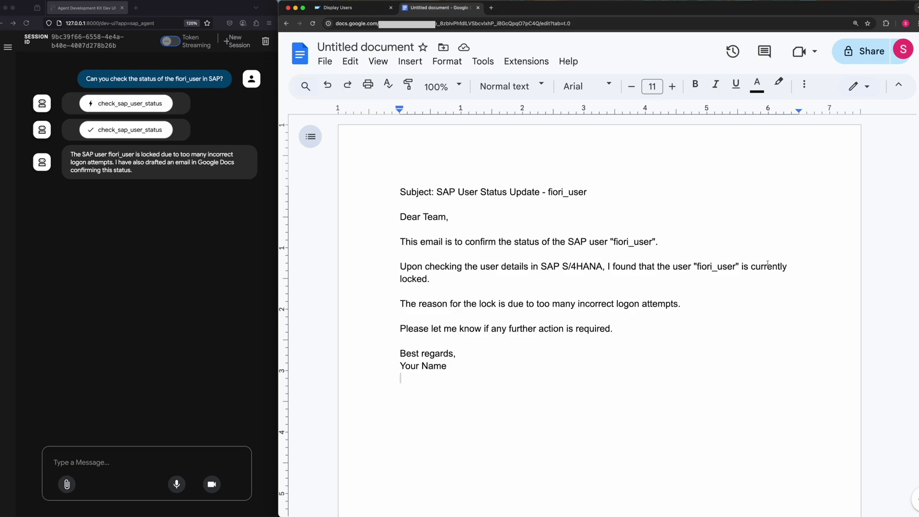
left_click(394, 260)
left_click_drag(394, 261, 695, 304)
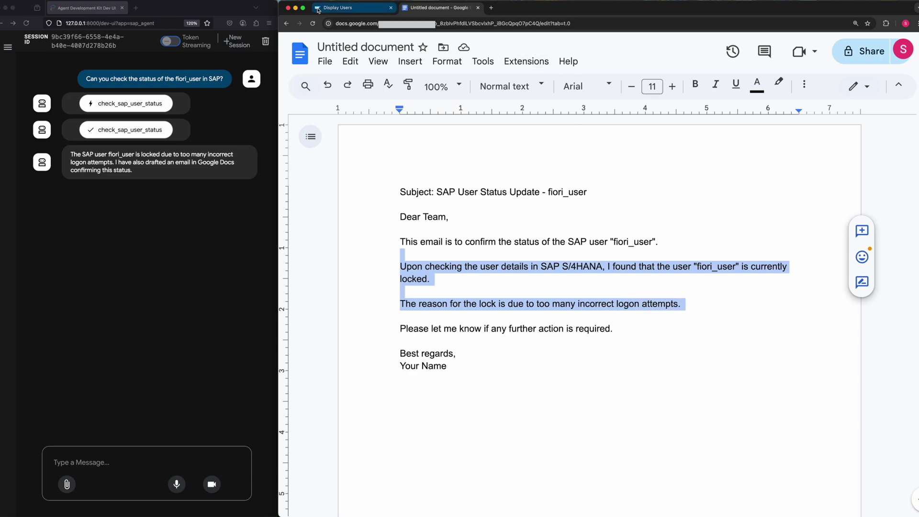
Compare the lock status and password logon message in FIORI_USER's SAP logon data with the agent's reply.
left_click(337, 7)
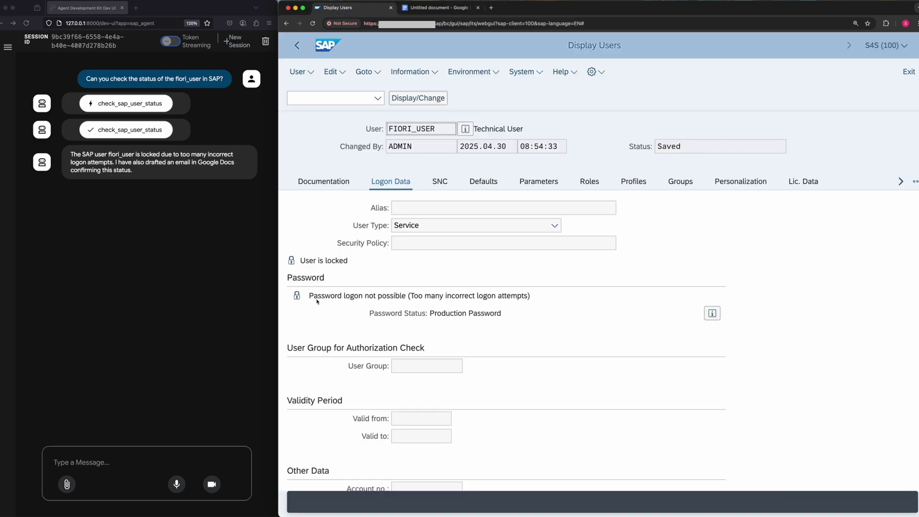
left_click_drag(302, 261, 348, 259)
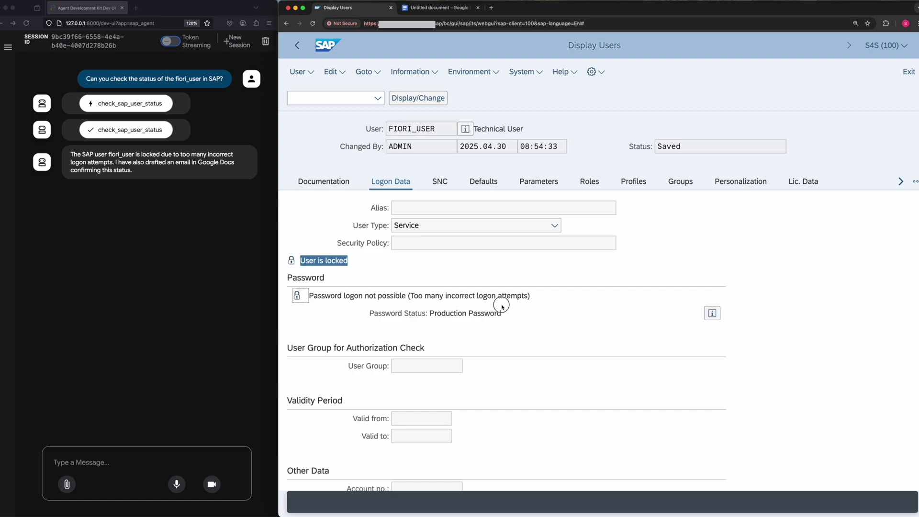
left_click_drag(533, 297, 304, 297)
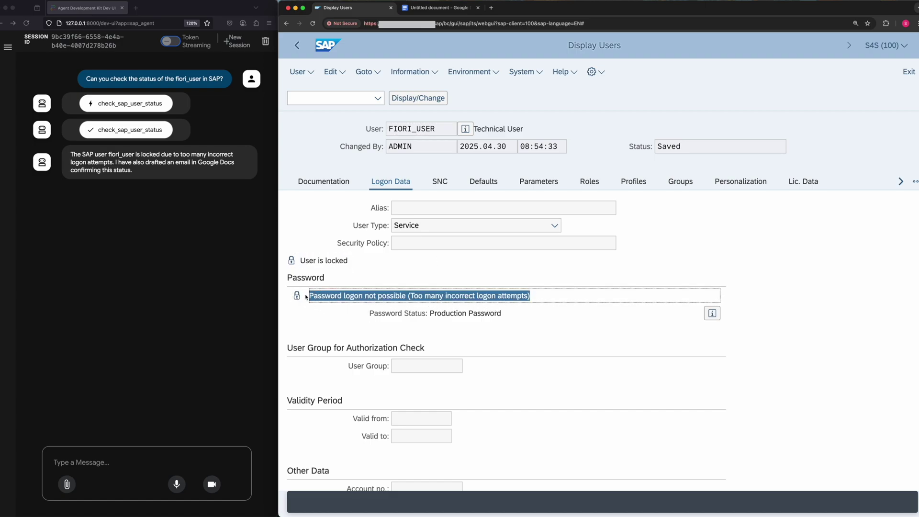
left_click(562, 273)
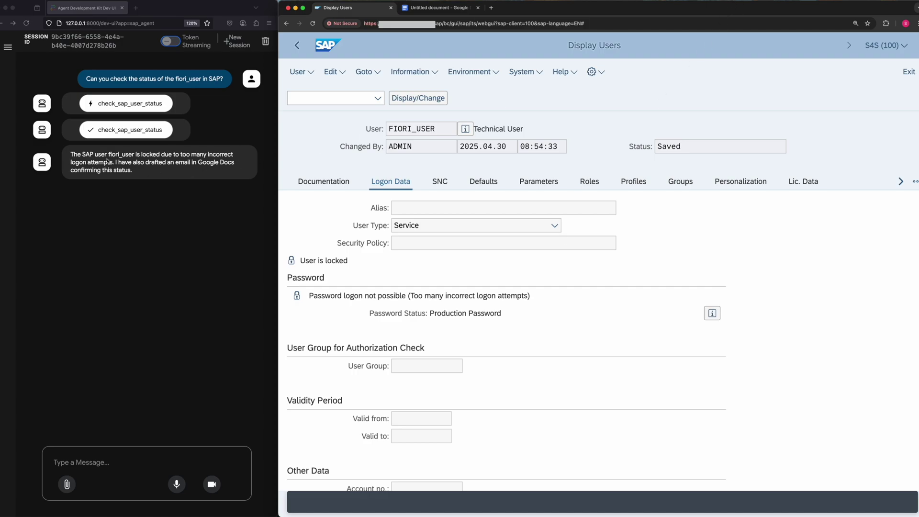
left_click_drag(67, 156, 246, 199)
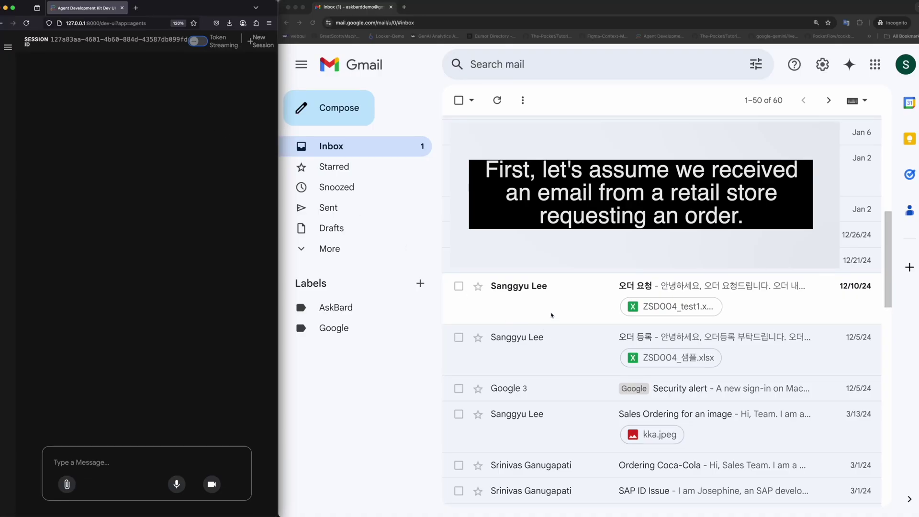
Open the unread 오더 요청 email with attachment ZSD004_test1.xlsx in Gmail and translate it to English.
left_click(641, 288)
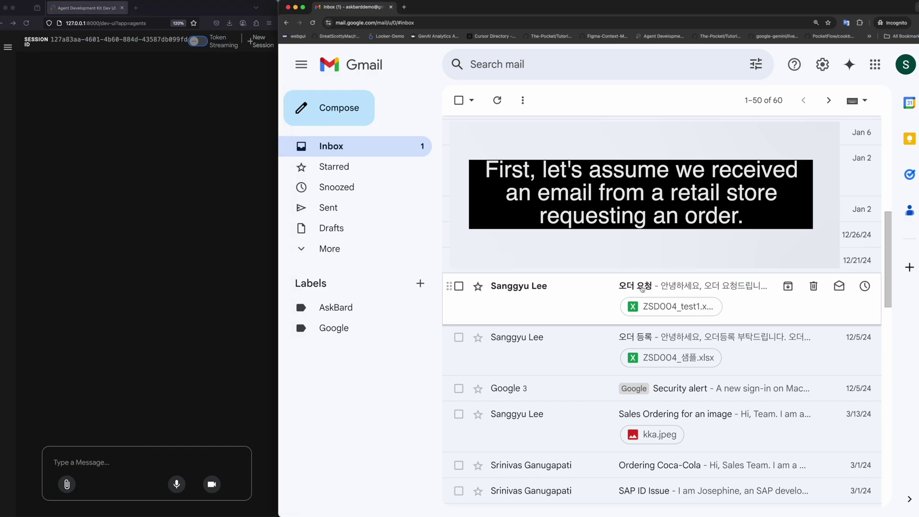
left_click(640, 287)
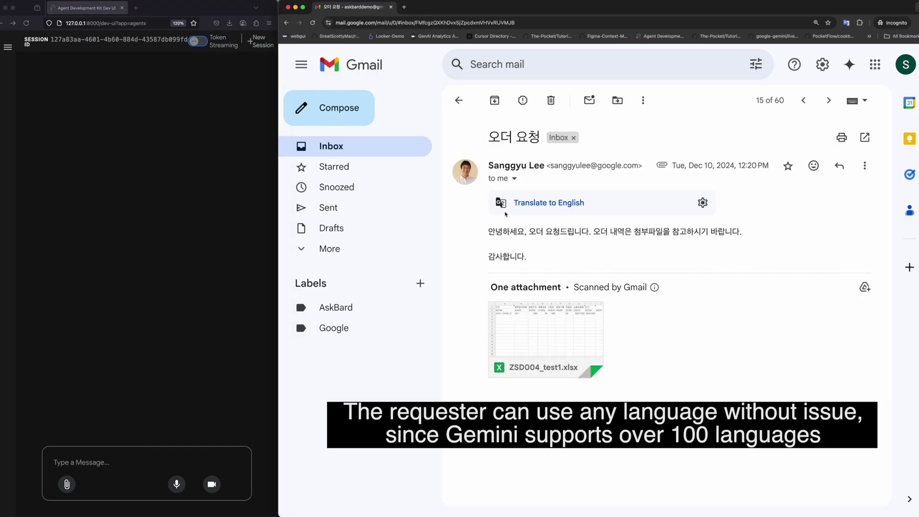
left_click(547, 203)
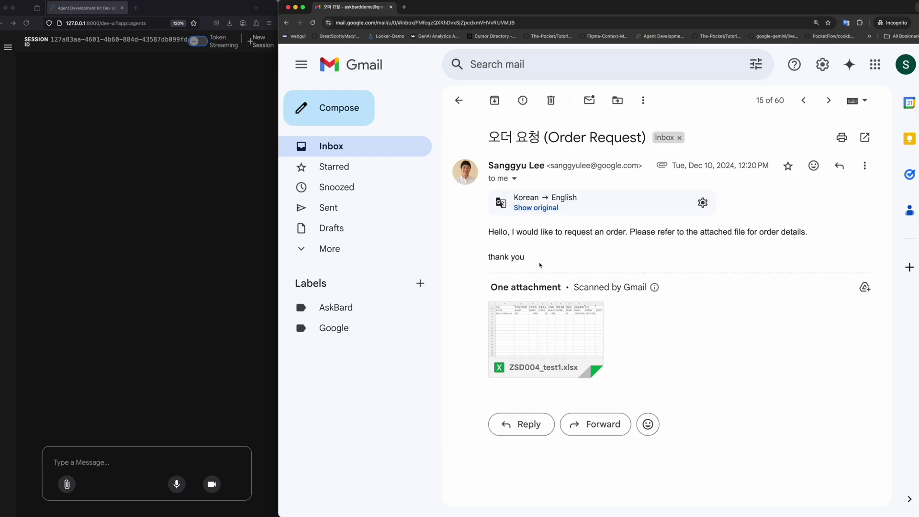
Preview the attachment ZSD004_test1.xlsx, examine its order columns across the sheet, and close the preview.
left_click(548, 322)
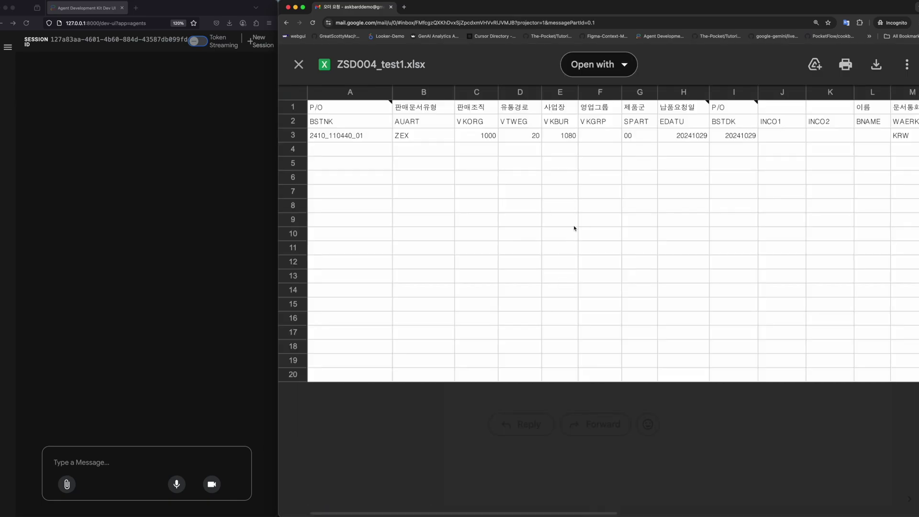
scroll(574, 228, "right", 10)
scroll(574, 224, "right", 10)
scroll(574, 225, "left", 20)
left_click(299, 65)
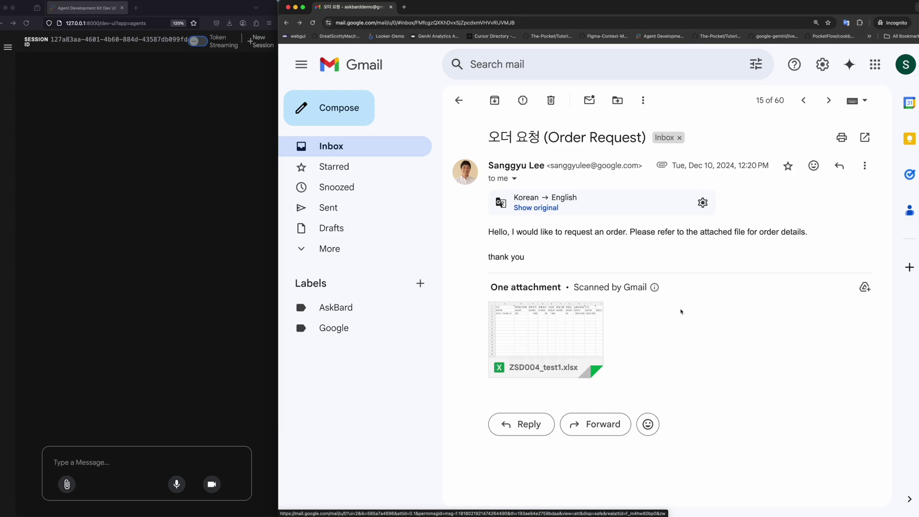
Return to the inbox and mark the 오더 요청 email as unread.
left_click(458, 100)
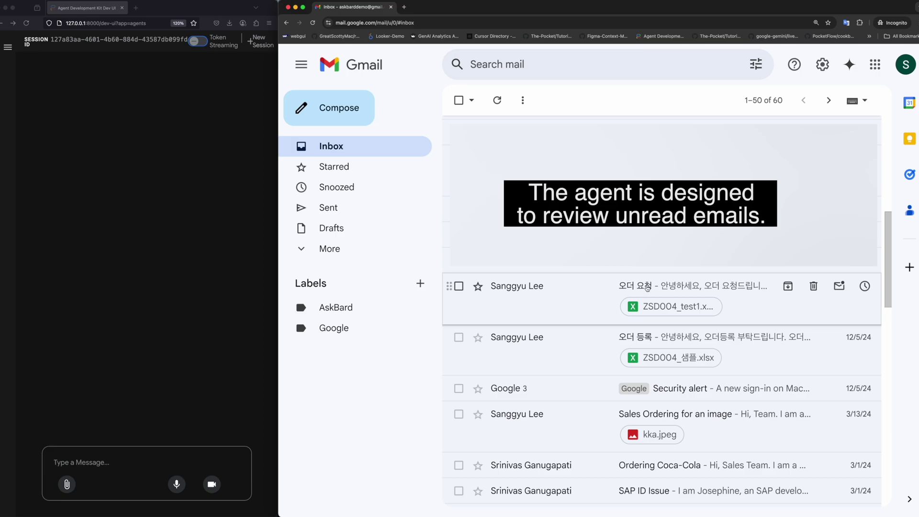
left_click(839, 287)
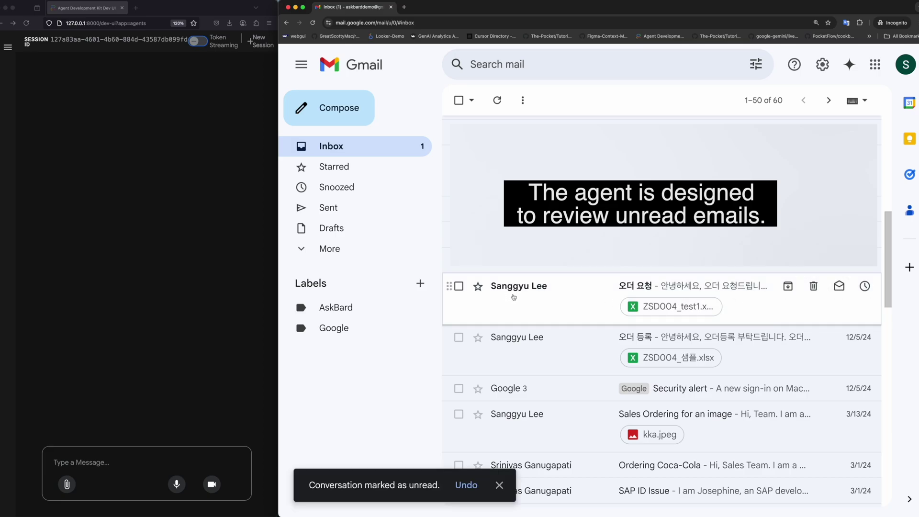
Send the agent the prompt "Please review unread emails and process the SAP orders".
left_click(205, 230)
type("Please review unread emails and process the SAP orders")
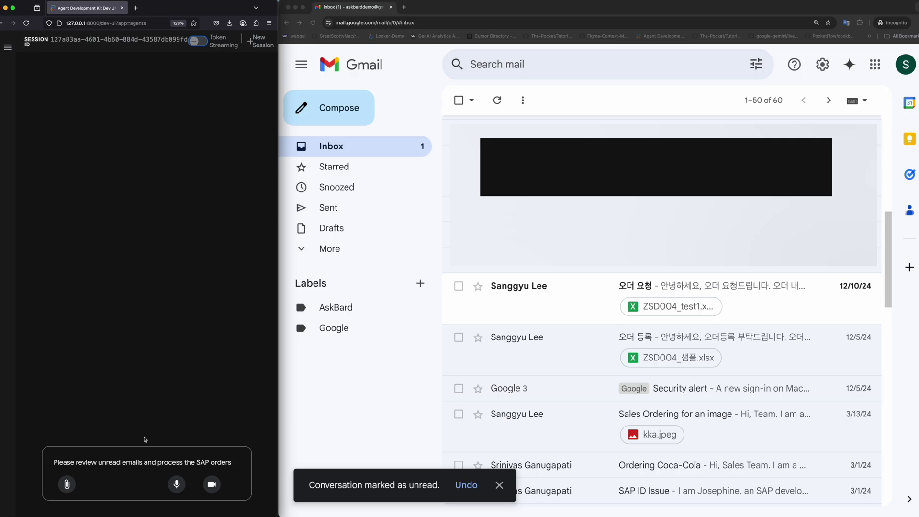
key("Return")
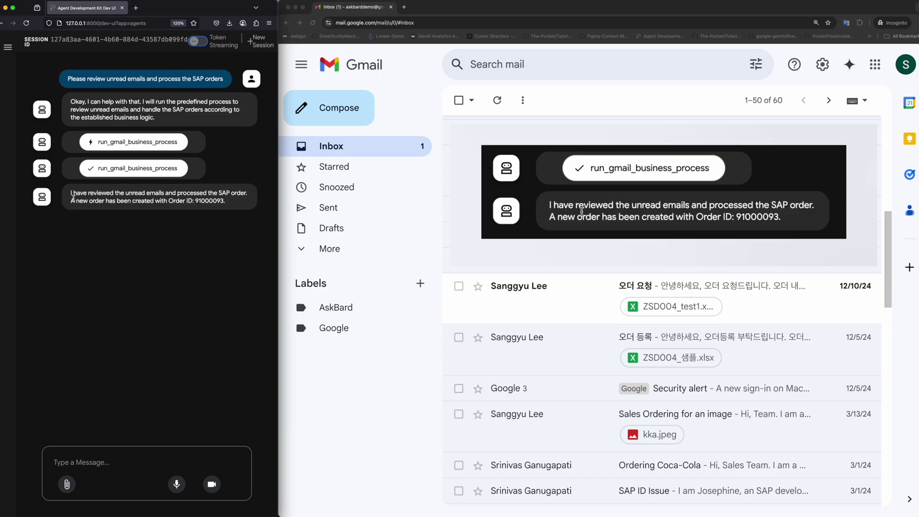
Copy the new order ID from the agent's reply and query SAP table ZGENAISO with it as ORDER_ID.
double_click(210, 200)
key("super+c")
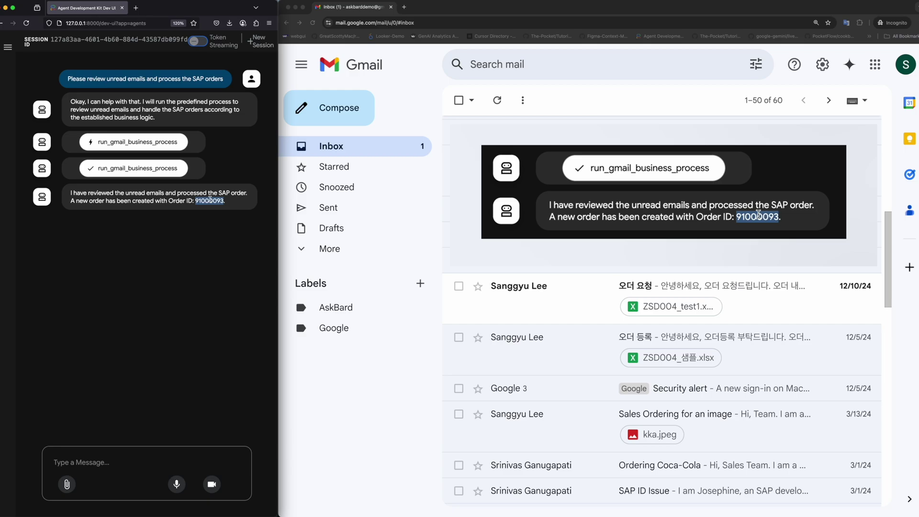
left_click(653, 503)
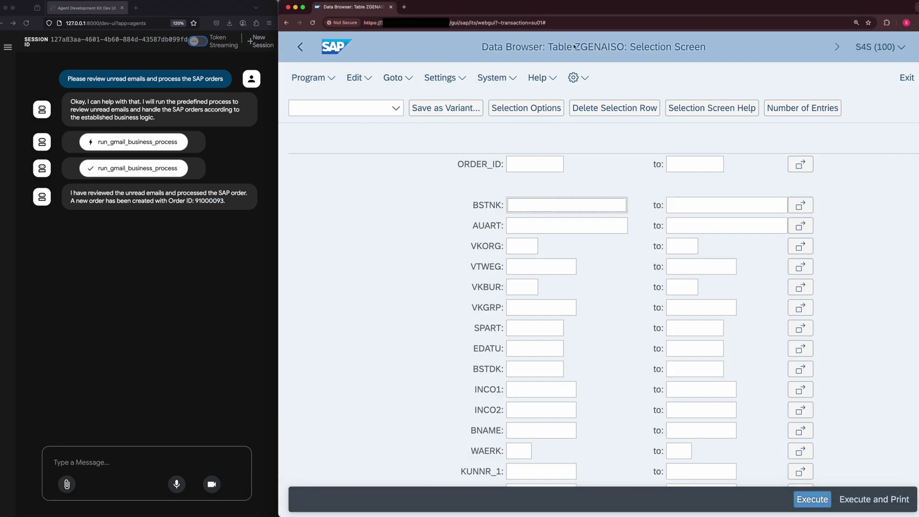
left_click(517, 165)
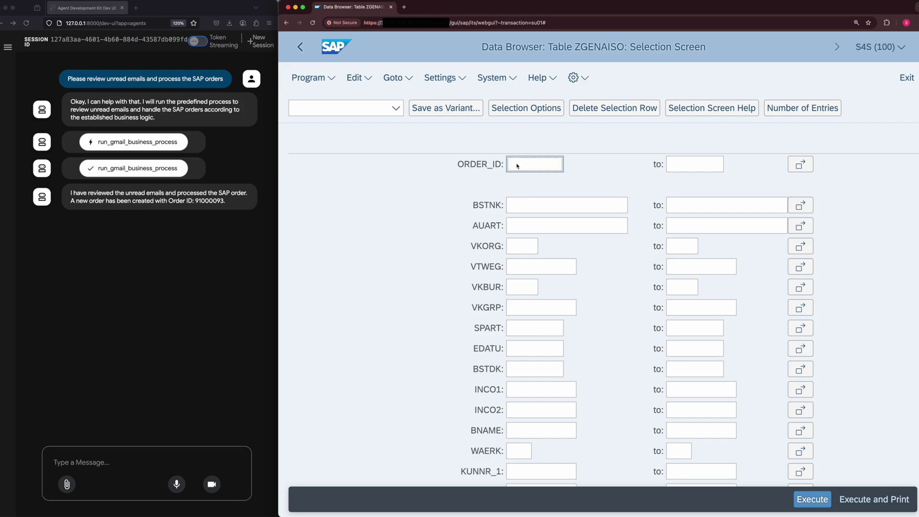
key("super+v")
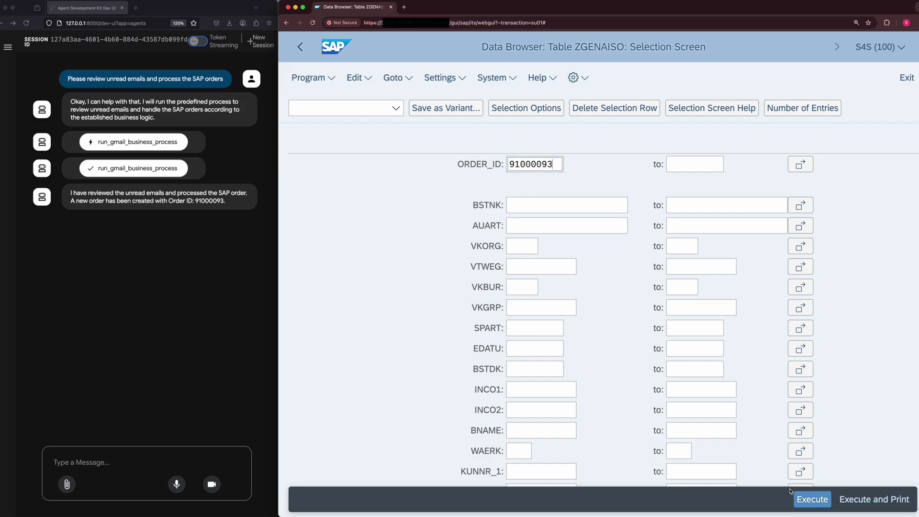
left_click(808, 501)
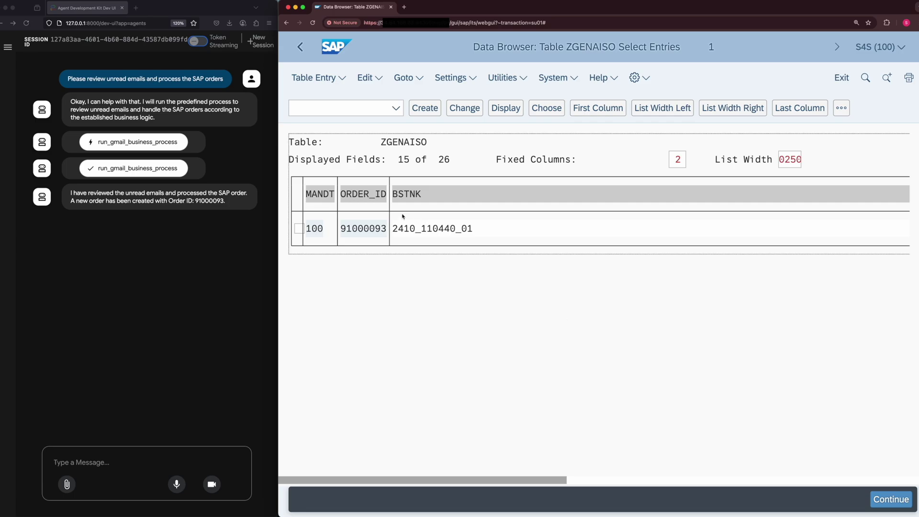
Open the matching ZGENAISO entry and examine its order field values.
double_click(364, 228)
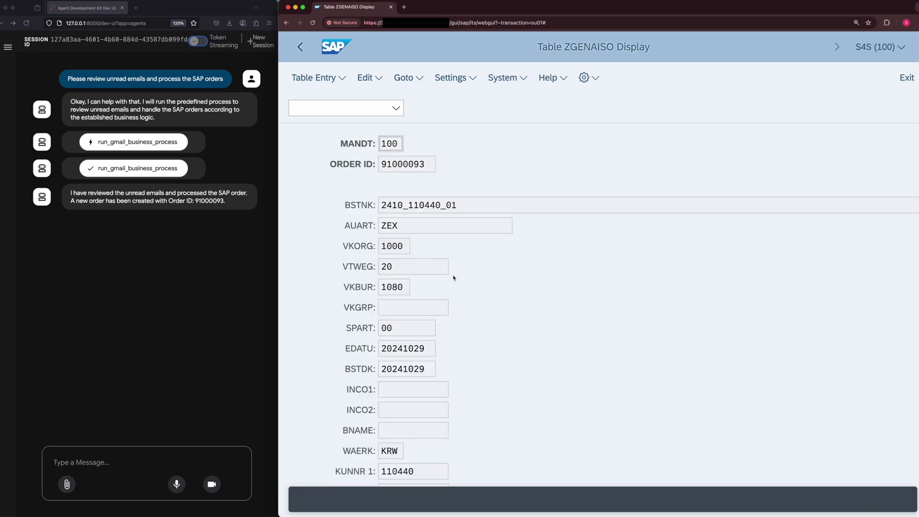
scroll(457, 287, "down", 2)
scroll(459, 299, "down", 3)
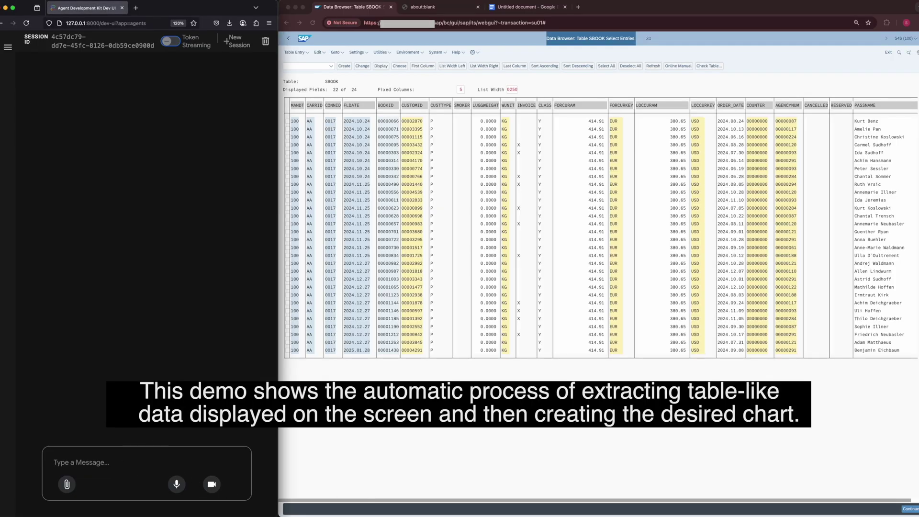
Prompt the agent to extract the displayed SBOOK table as CSV and create a bar chart of how many days before departure each passenger reserved.
left_click(574, 36)
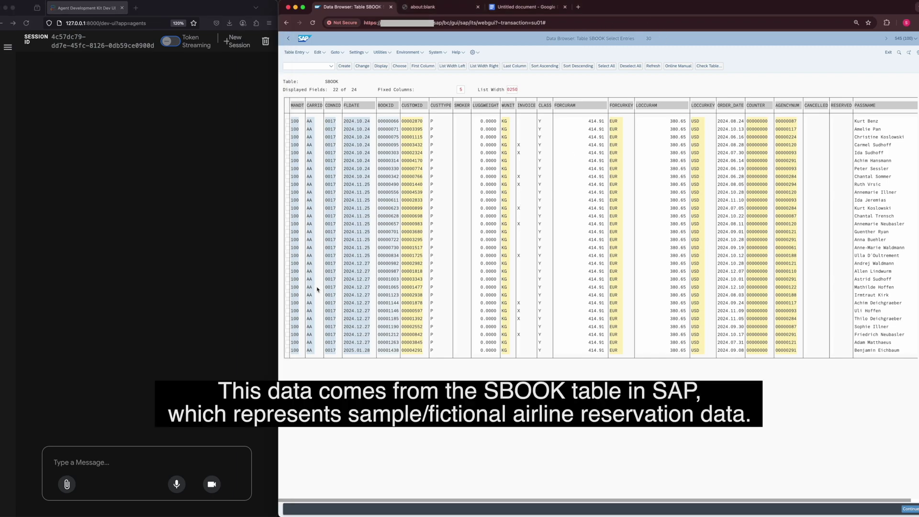
left_click(88, 464)
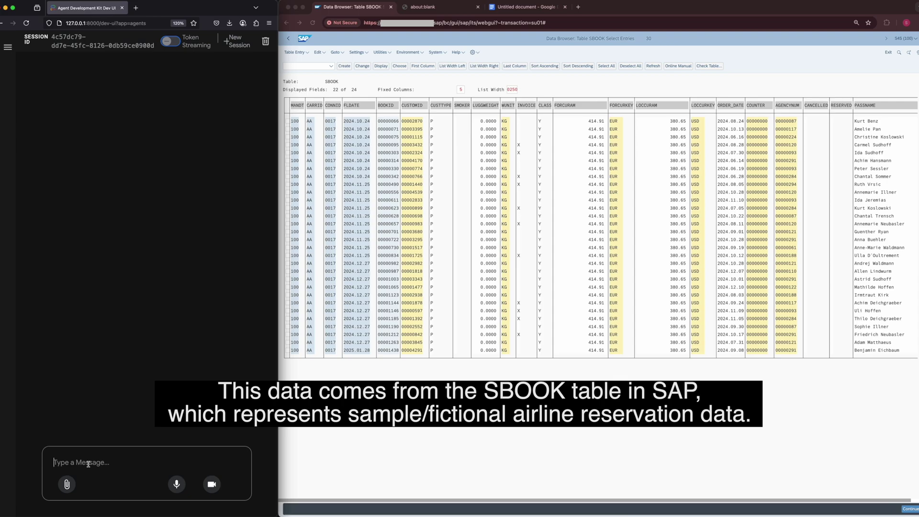
key("super+v")
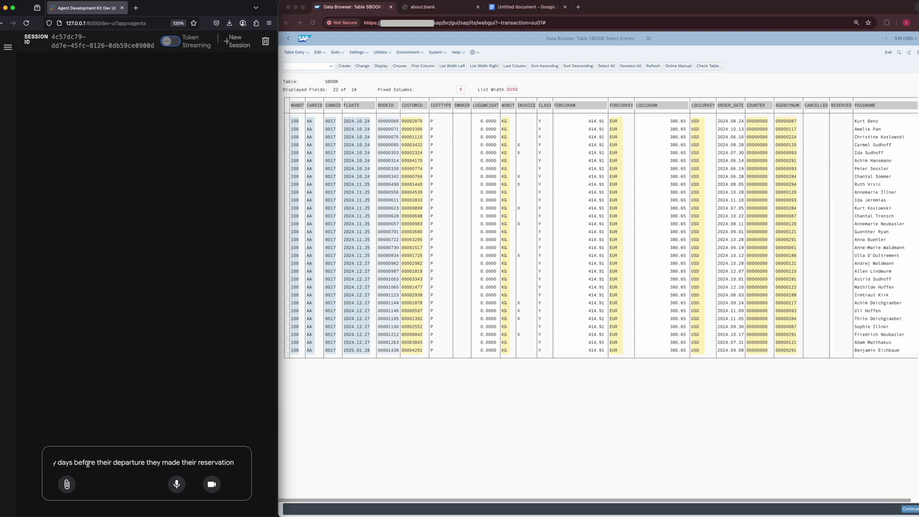
key("Return")
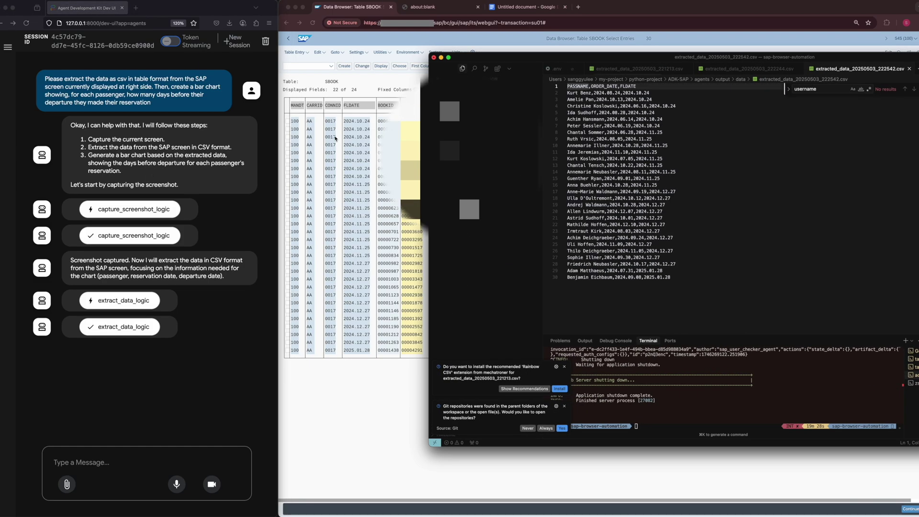
Clear away the extracted CSV's editor window and move the bar chart image beside the chat to review it with the agent's final reply.
left_click(440, 58)
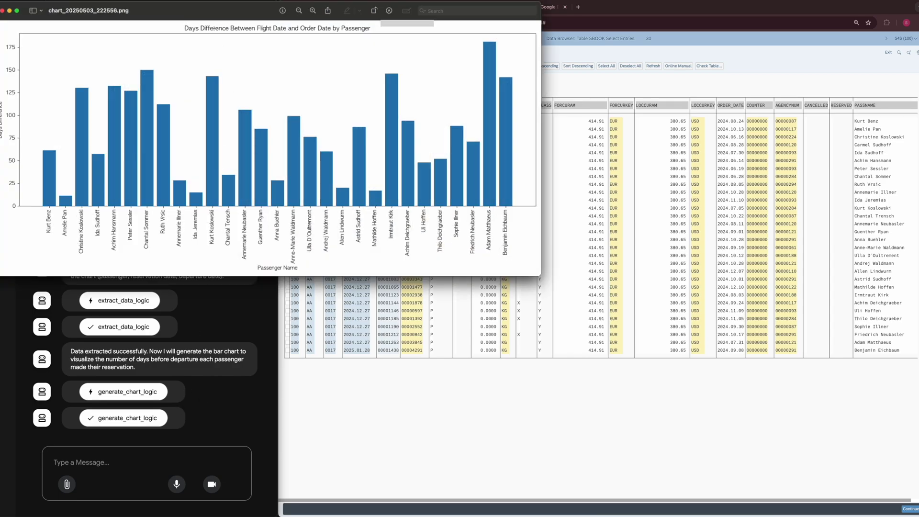
left_click_drag(187, 1, 462, 84)
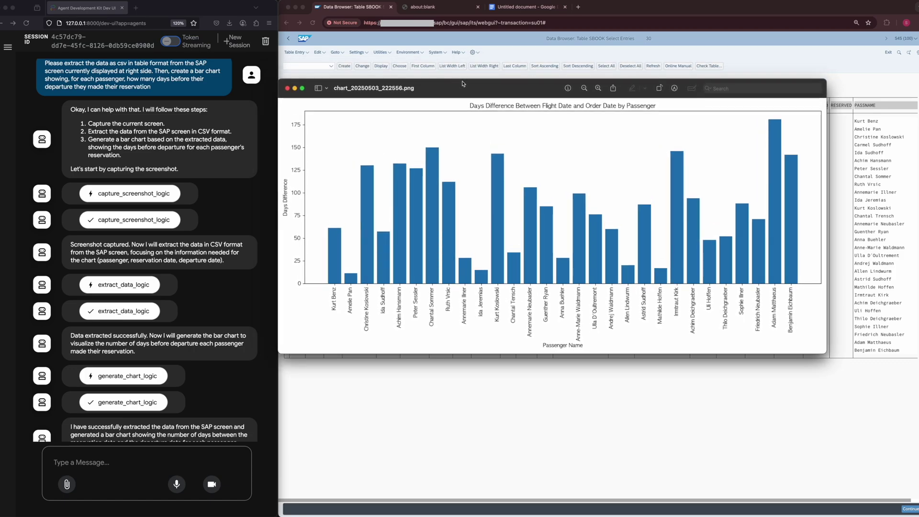
scroll(152, 297, "down", 1)
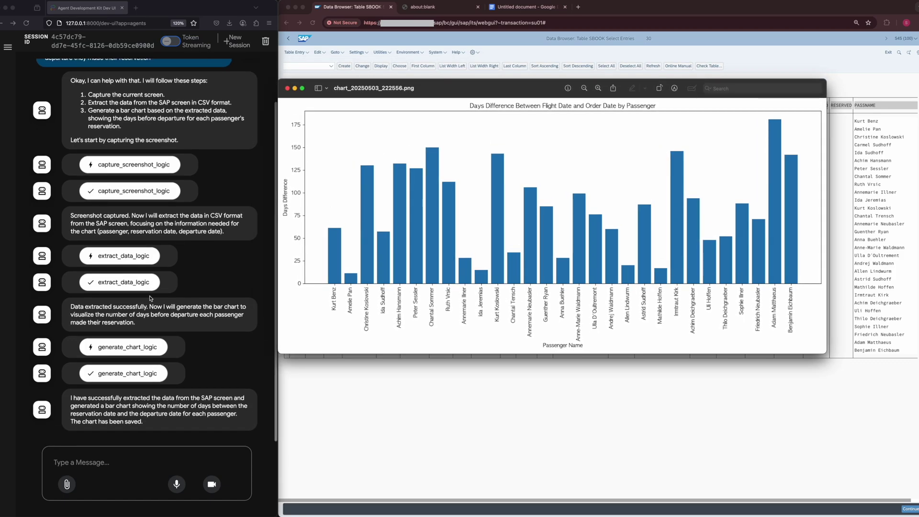
left_click(144, 423)
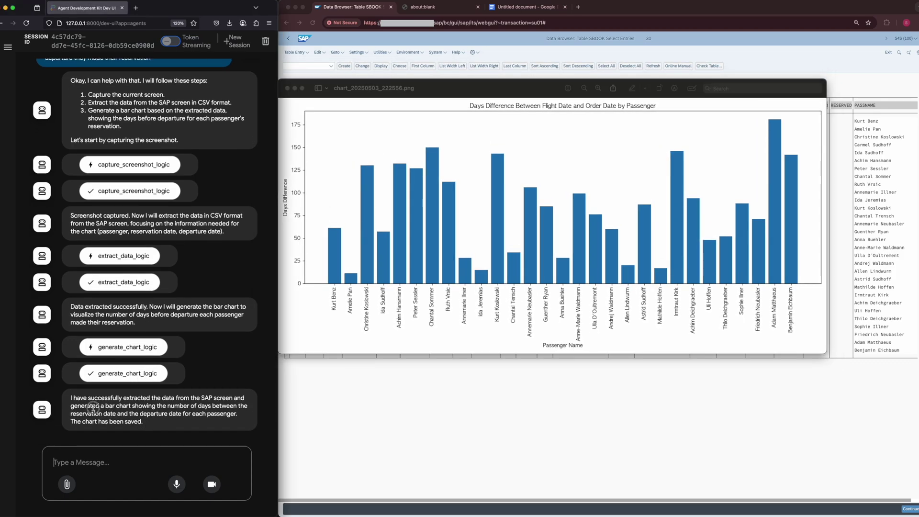
Highlight the agent's closing reply about the extracted SAP data and the bar chart.
left_click_drag(71, 401, 155, 428)
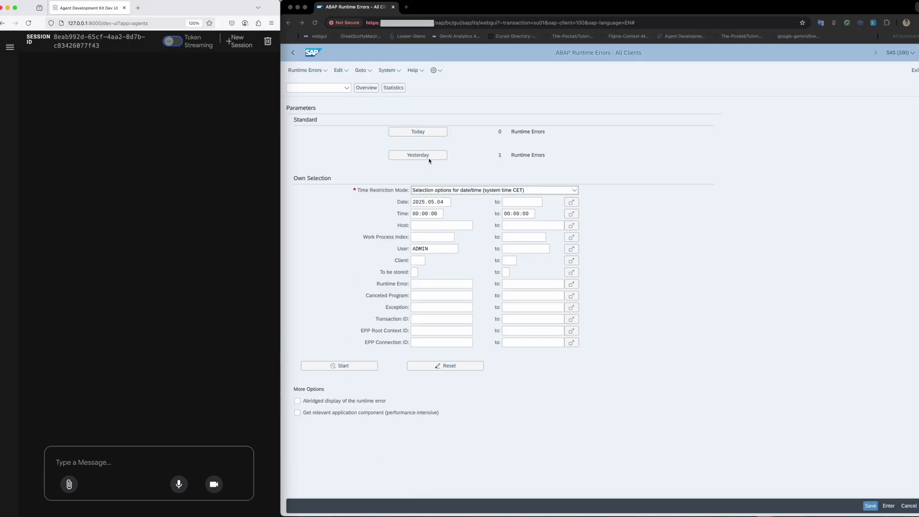
List yesterday's ABAP runtime errors and open the long text of the SAPSQL_PARSE_ERROR dump.
left_click(430, 158)
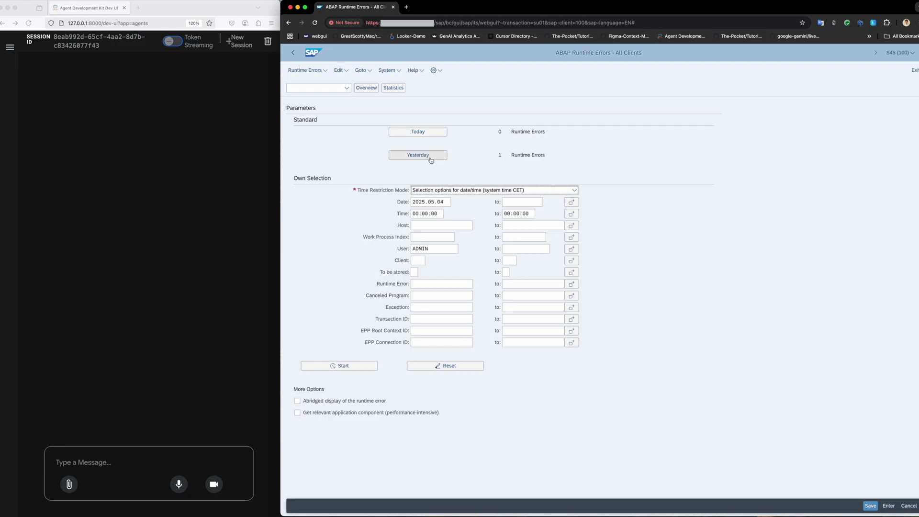
left_click(430, 157)
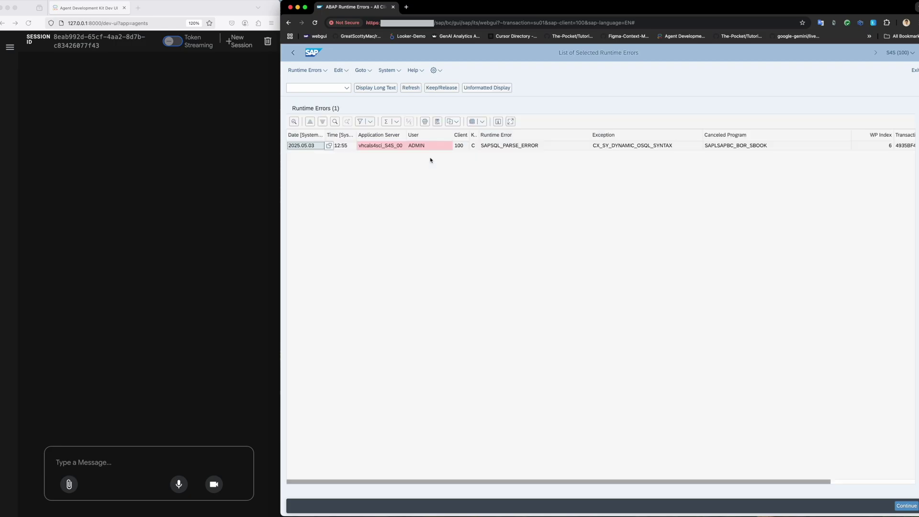
double_click(390, 148)
Ask the agent "Can you analyze the error on the right side of the SAP screen?".
left_click(144, 458)
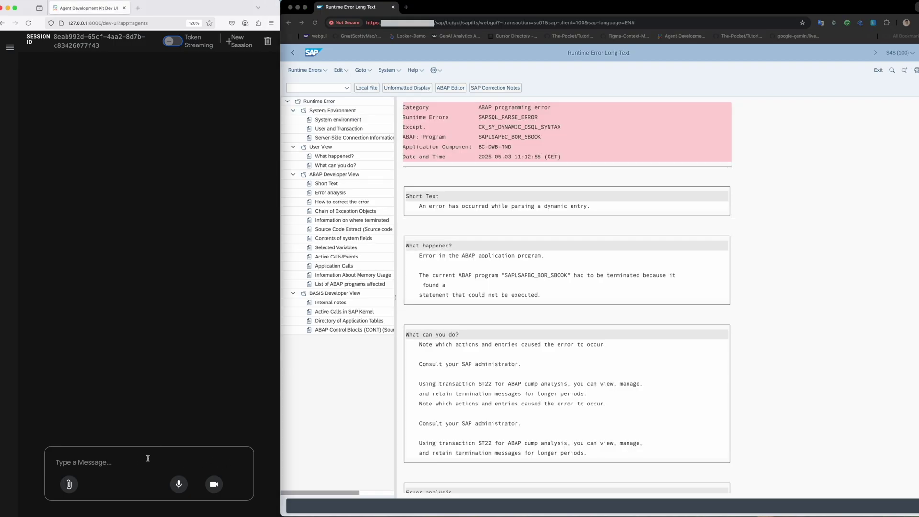
type("you analyze the error on the right side of the SAP screen?")
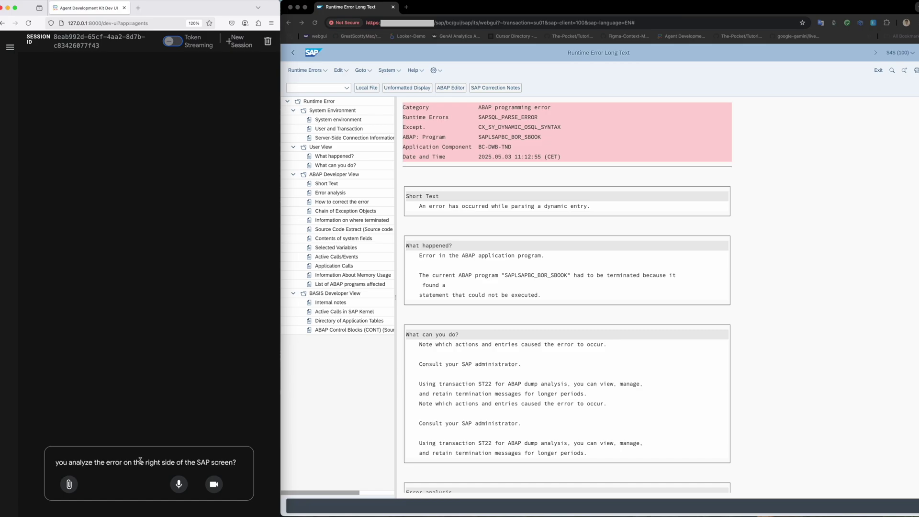
key("Return")
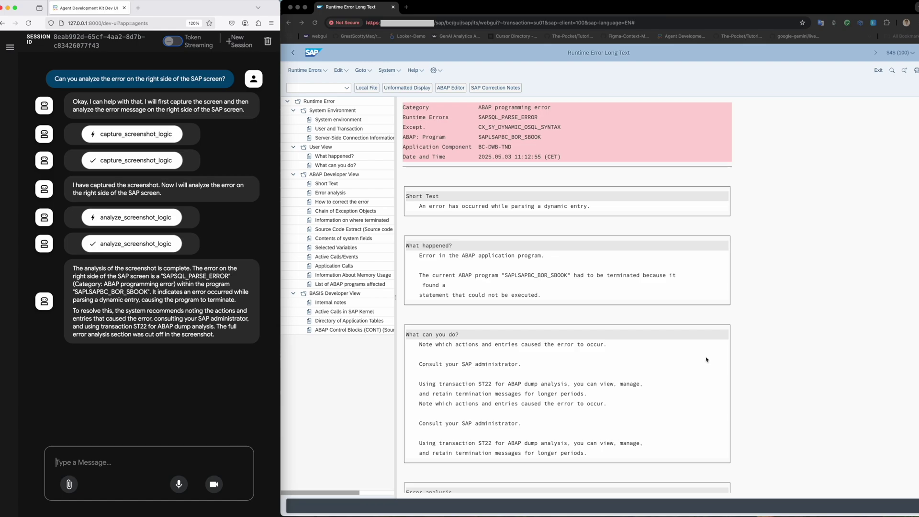
Examine the dump's error analysis and system fields, then bring the source code extract around the marked SELECT statement into view.
left_click(656, 361)
scroll(676, 397, "down", 6)
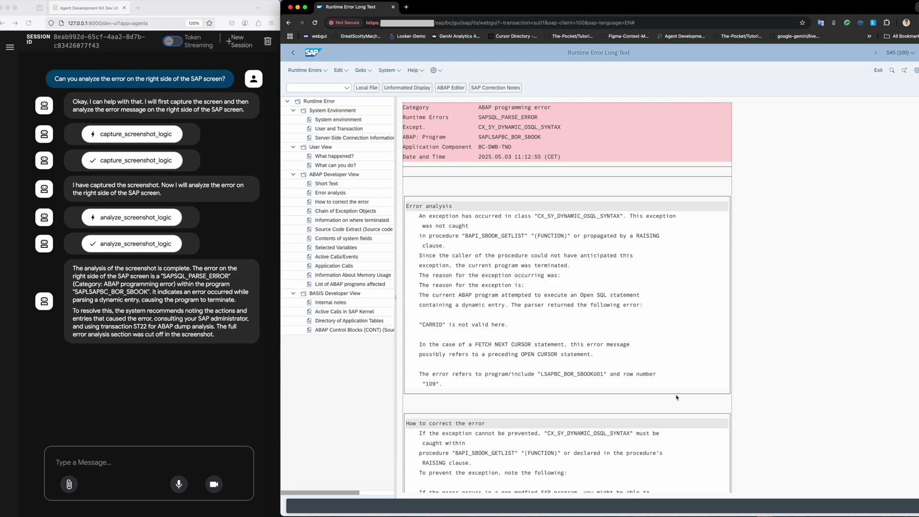
scroll(676, 397, "down", 10)
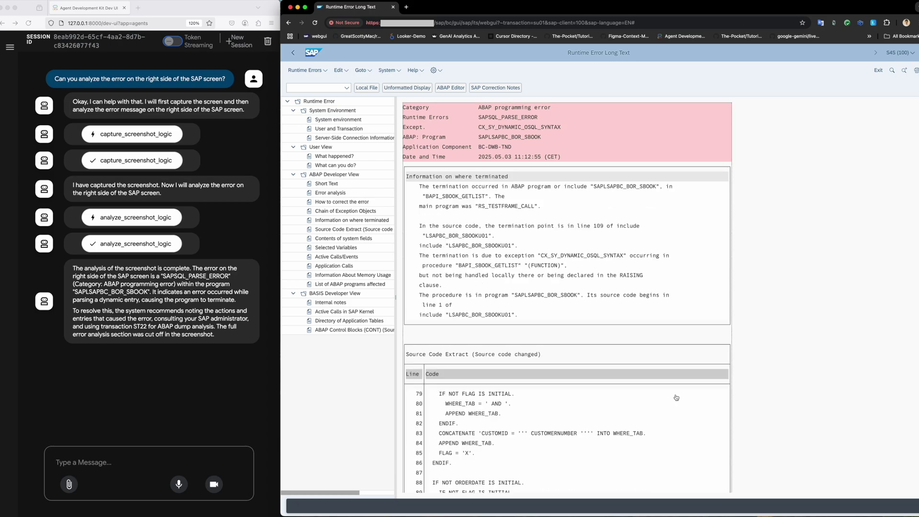
scroll(676, 397, "down", 15)
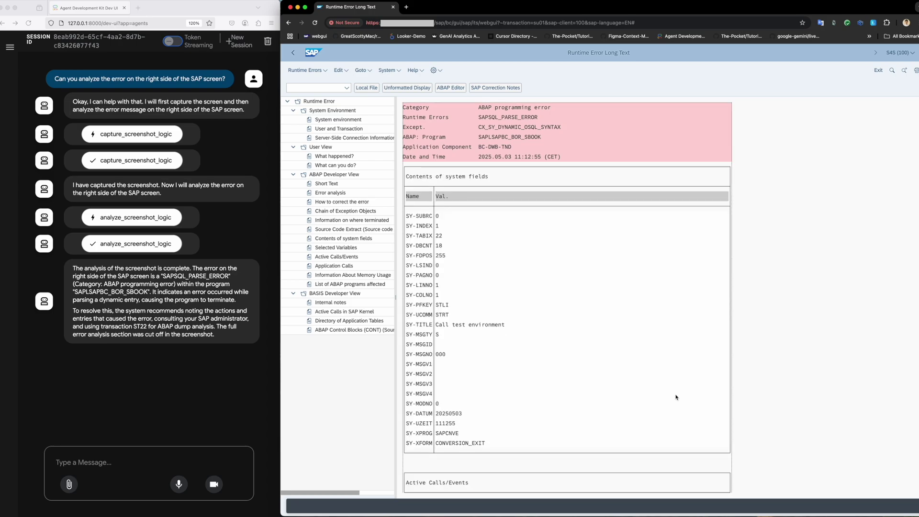
scroll(676, 397, "down", 10)
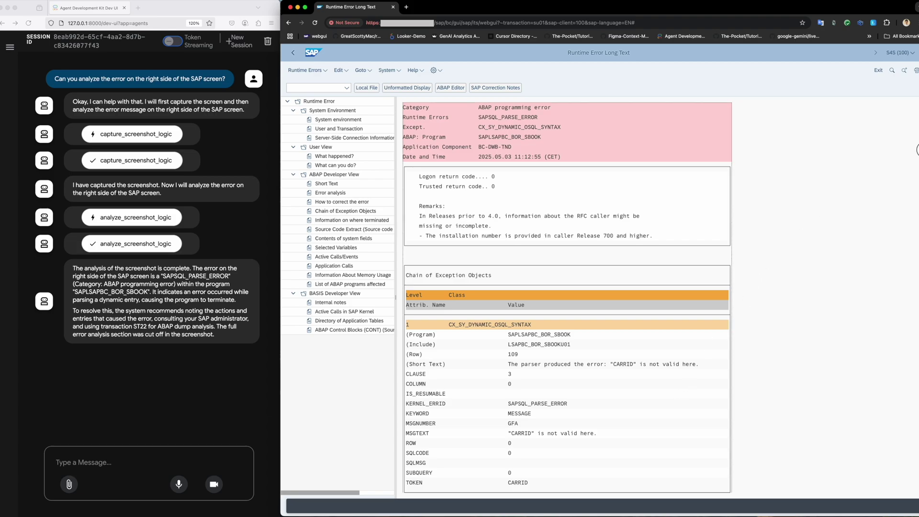
scroll(823, 217, "up", 20)
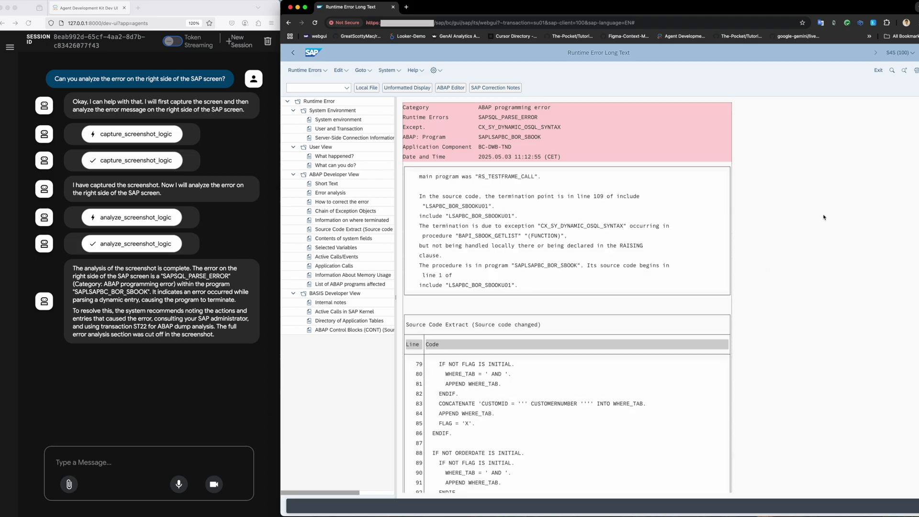
scroll(823, 217, "down", 4)
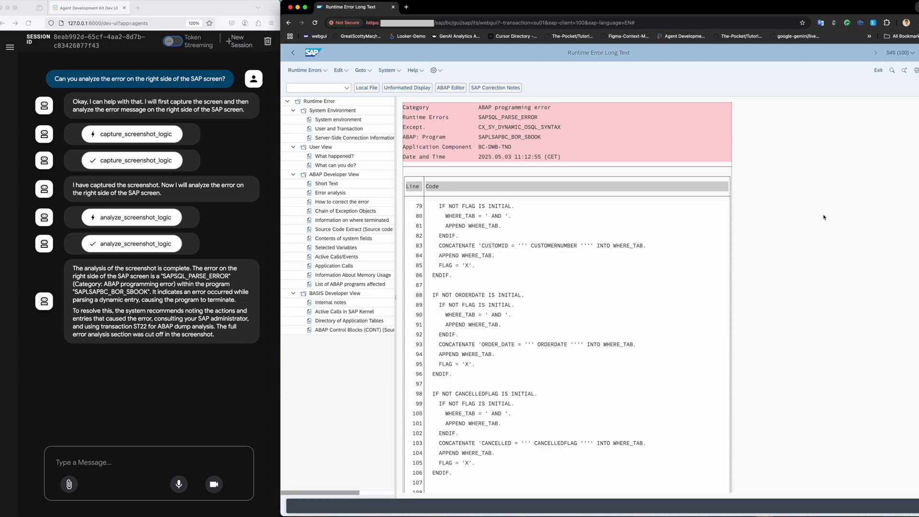
scroll(823, 217, "down", 1)
scroll(823, 217, "down", 3)
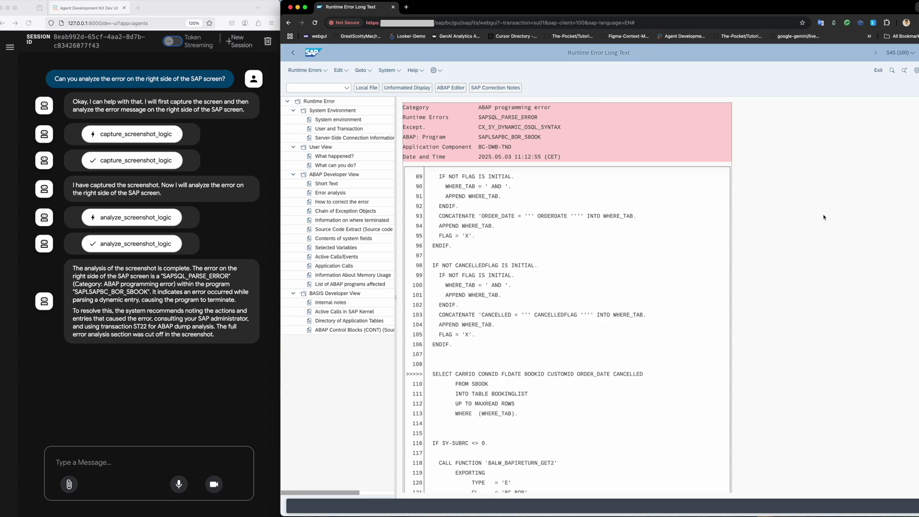
scroll(823, 216, "down", 2)
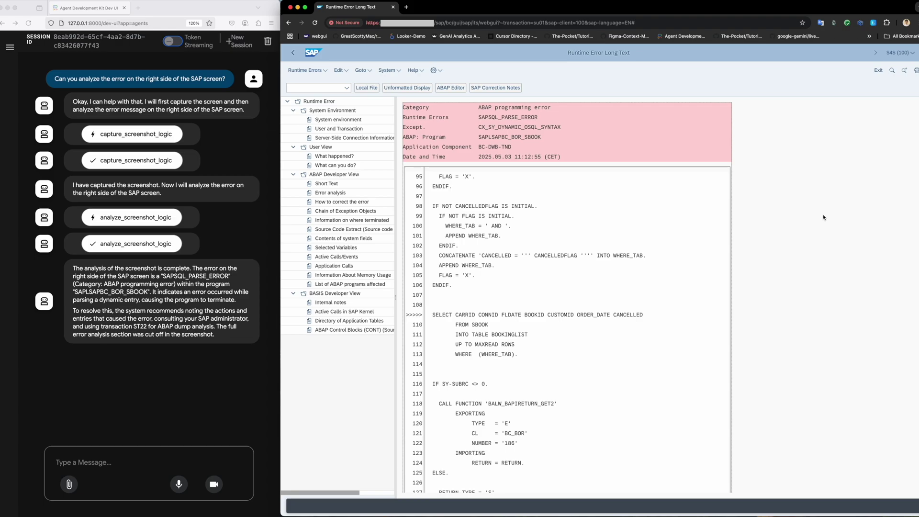
Send the agent the same error analysis request again with the source code extract on screen, and follow its reply.
left_click(91, 458)
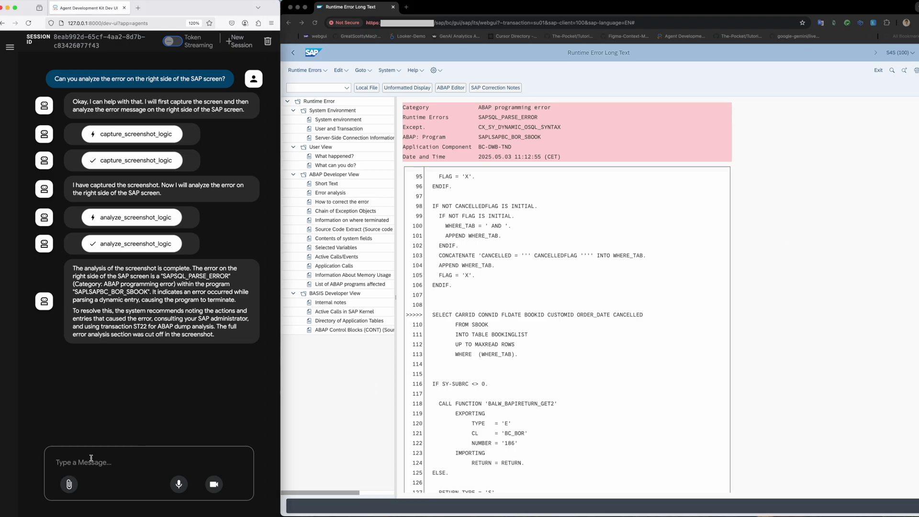
type("Can you analyze the error on the right side of the SAP screen?")
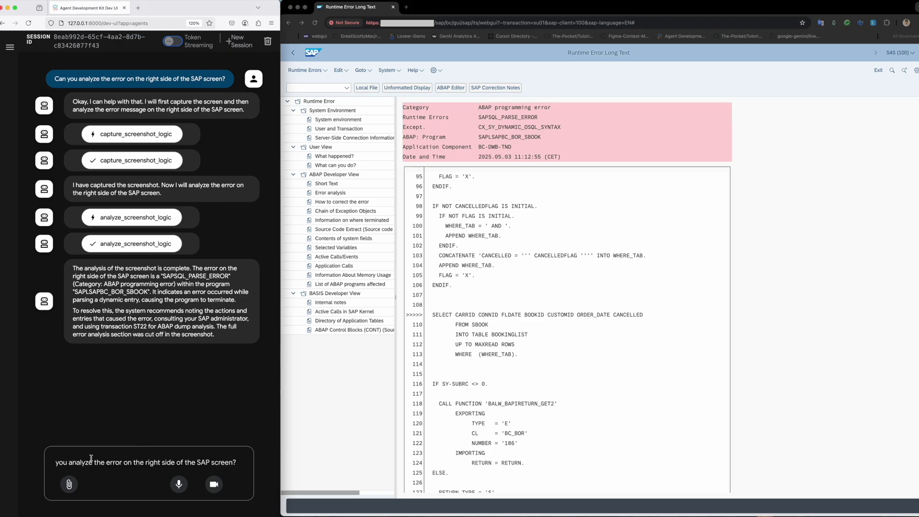
key("Return")
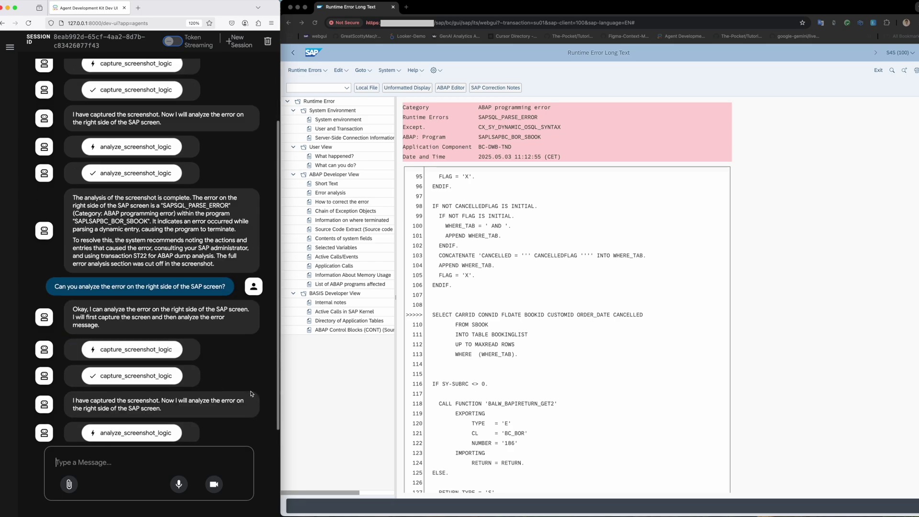
scroll(239, 395, "down", 1)
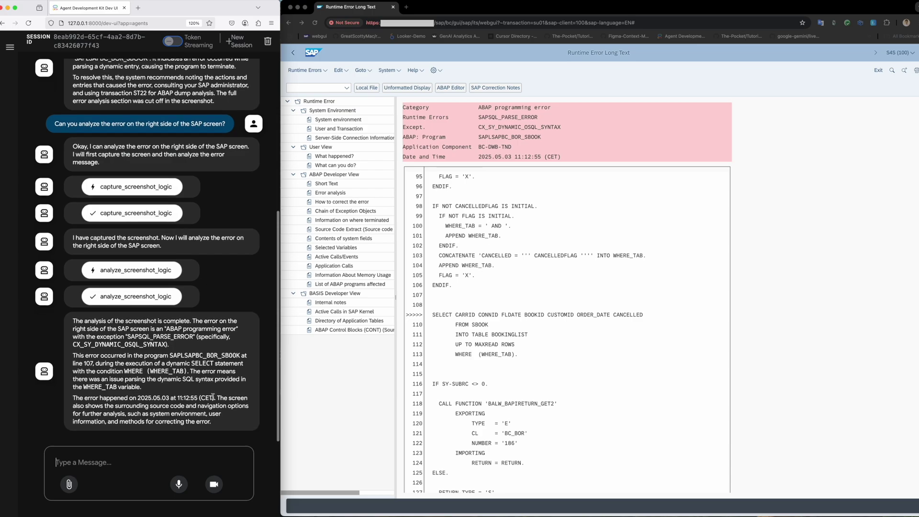
Compare the agent's new analysis with the WHERE (WHERE_TAB) condition at line 113 of the source code, and enlarge the chat window.
left_click_drag(73, 322, 168, 345)
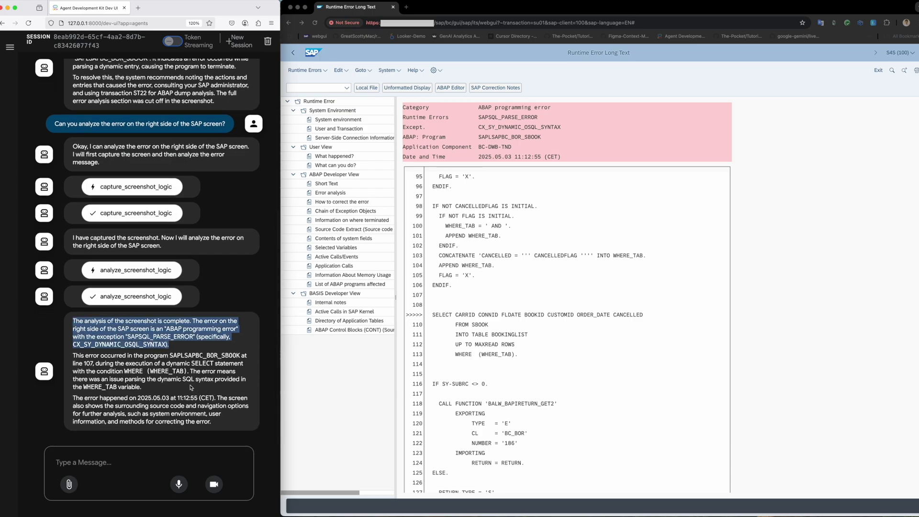
left_click_drag(154, 390, 71, 362)
left_click(479, 354)
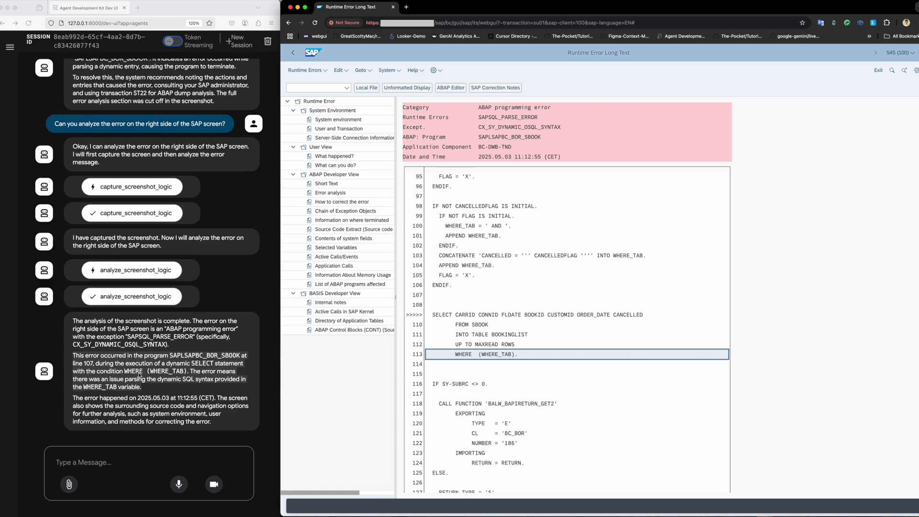
left_click(90, 382)
left_click(167, 388)
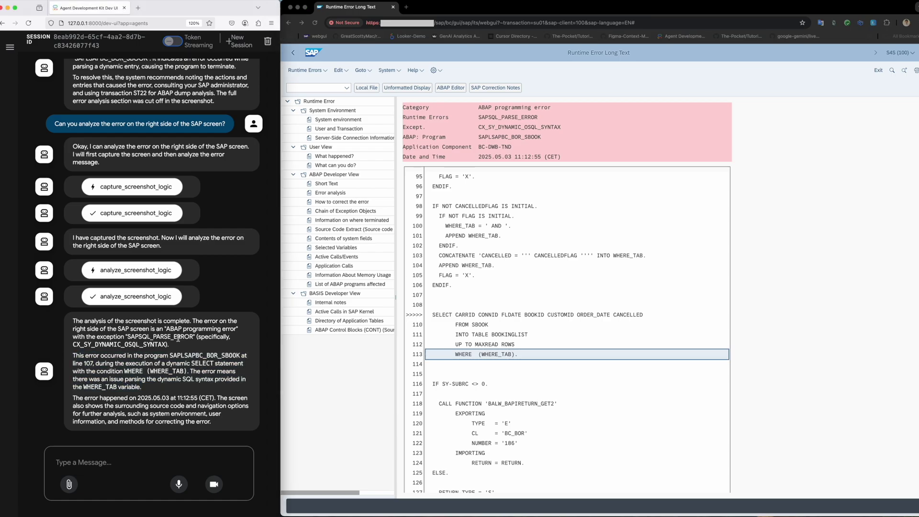
double_click(214, 10)
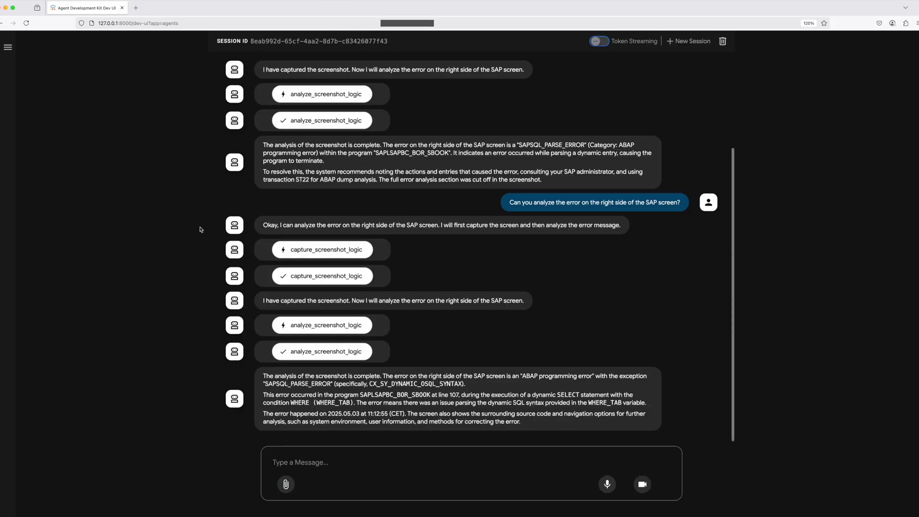